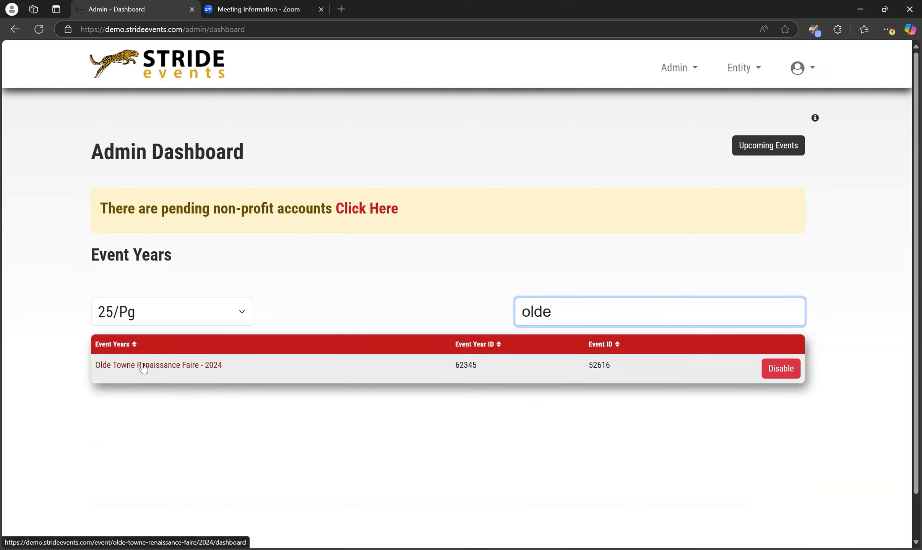
Open the registration self edits settings for the Olde Towne Renaissance Faire 2024 event
left_click(143, 366)
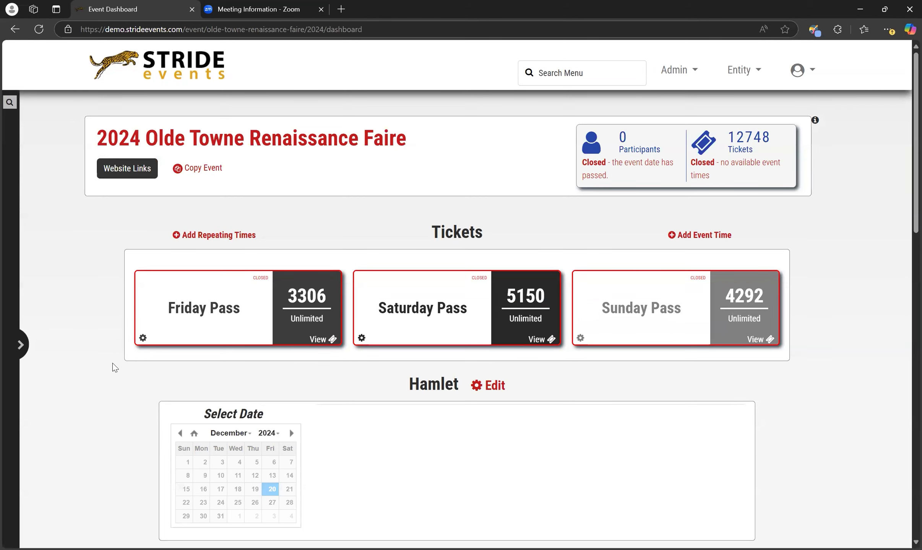
left_click(21, 345)
left_click(25, 333)
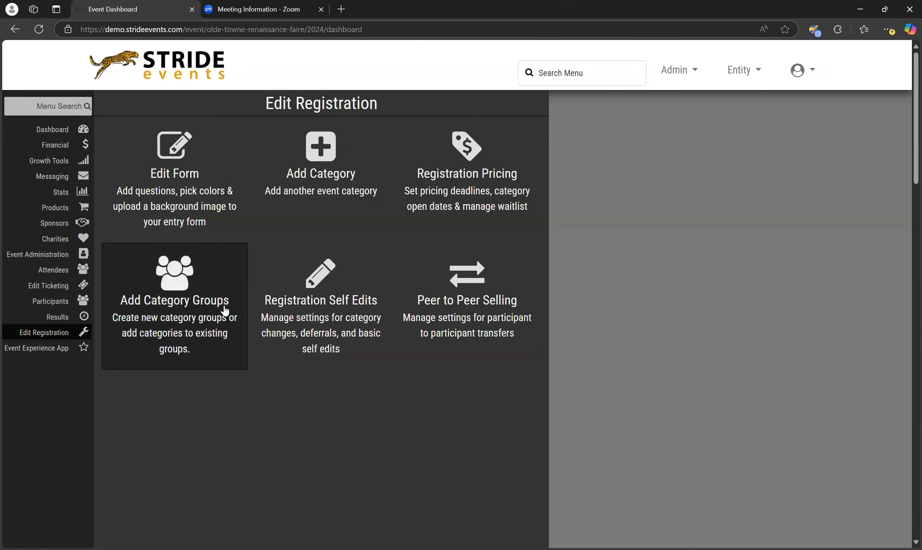
left_click(362, 340)
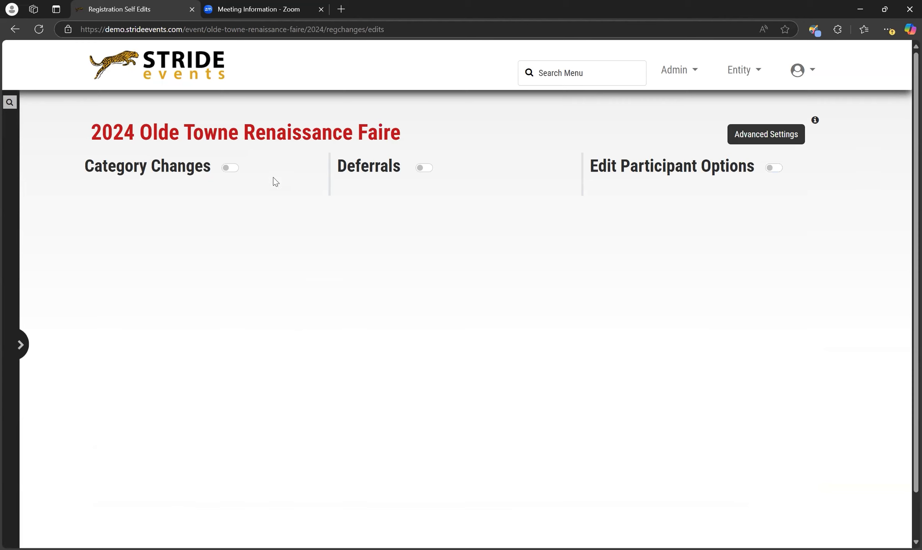
Enable Category Changes with a change fee of $5.00 and participant cost based on Current Prices
left_click(231, 168)
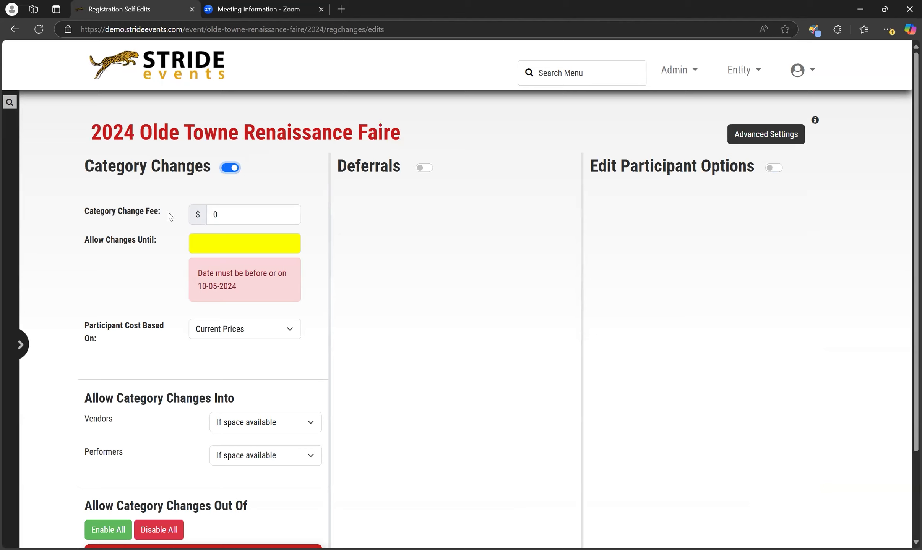
left_click(215, 215)
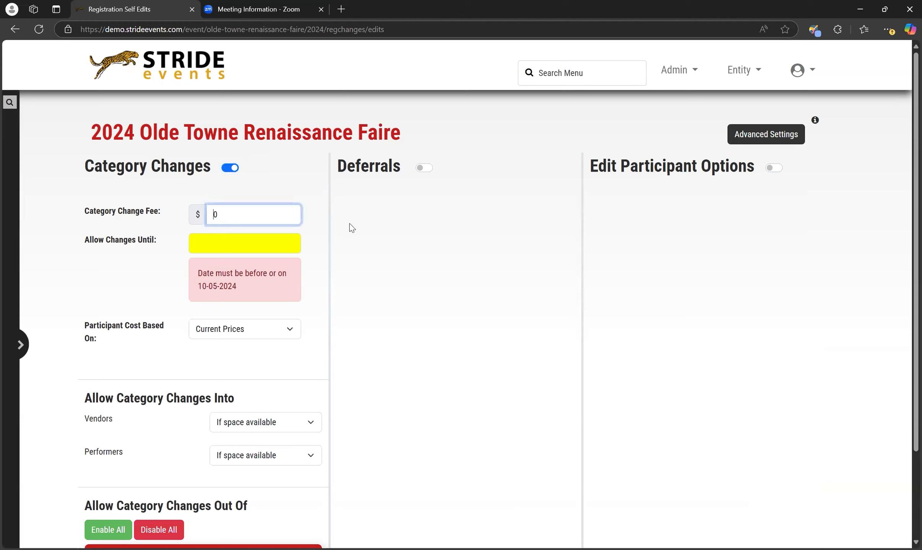
type("5")
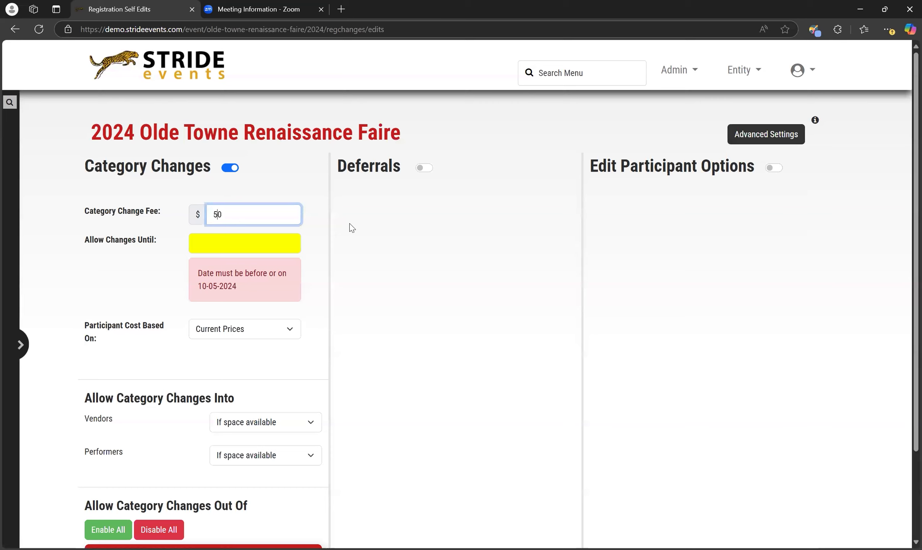
type(".00")
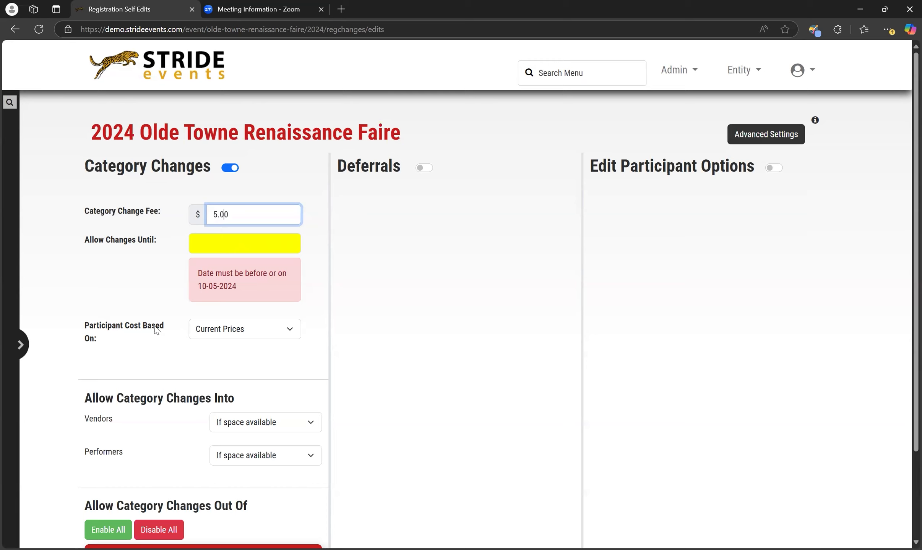
left_click(255, 332)
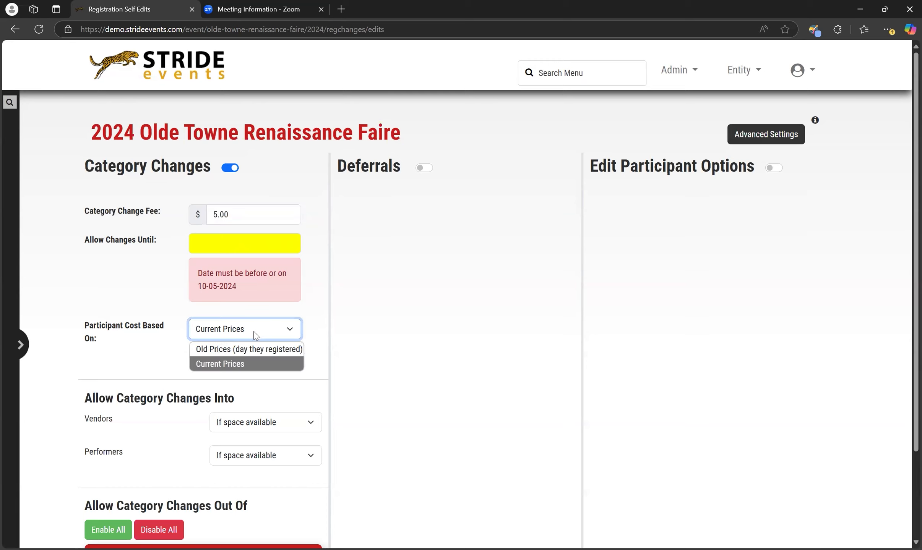
left_click(255, 365)
Set category changes into Vendors to Never and into Performers to If space available
scroll(167, 427, "down", 1)
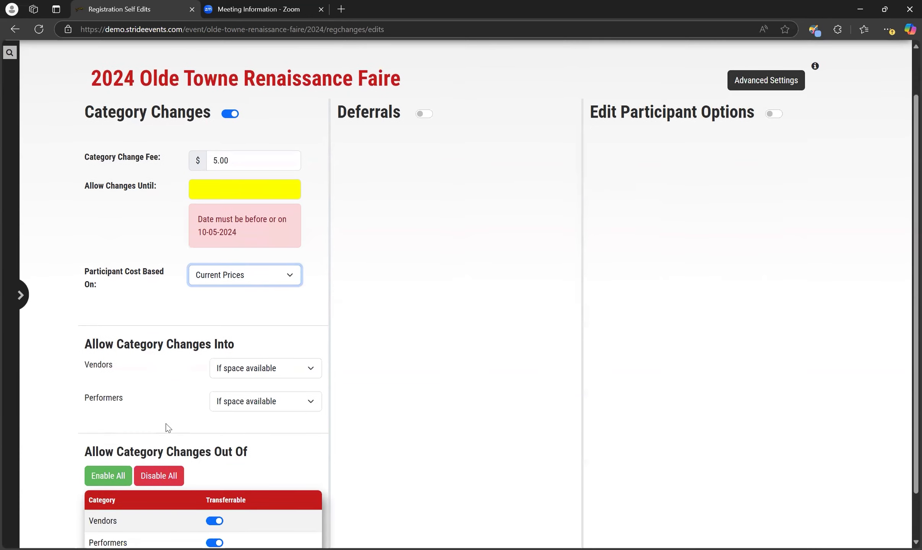
scroll(182, 388, "down", 1)
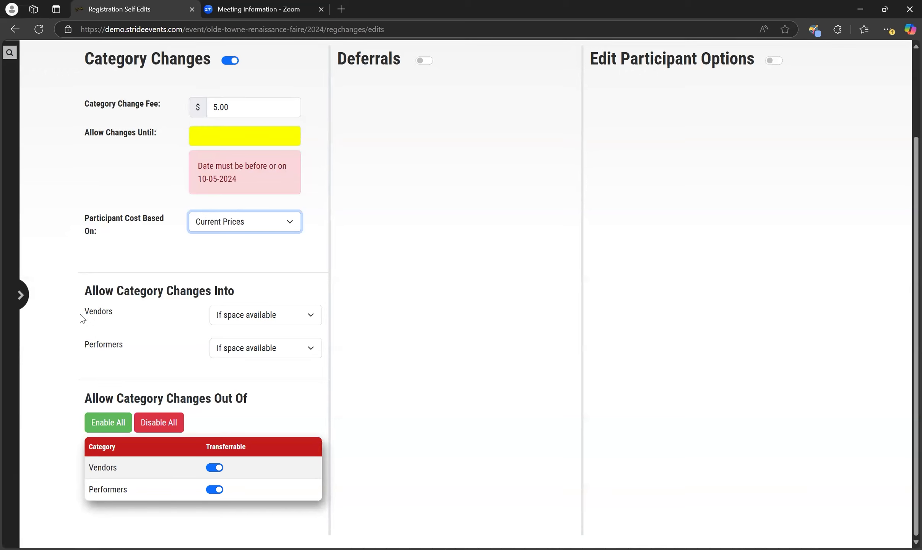
left_click(291, 316)
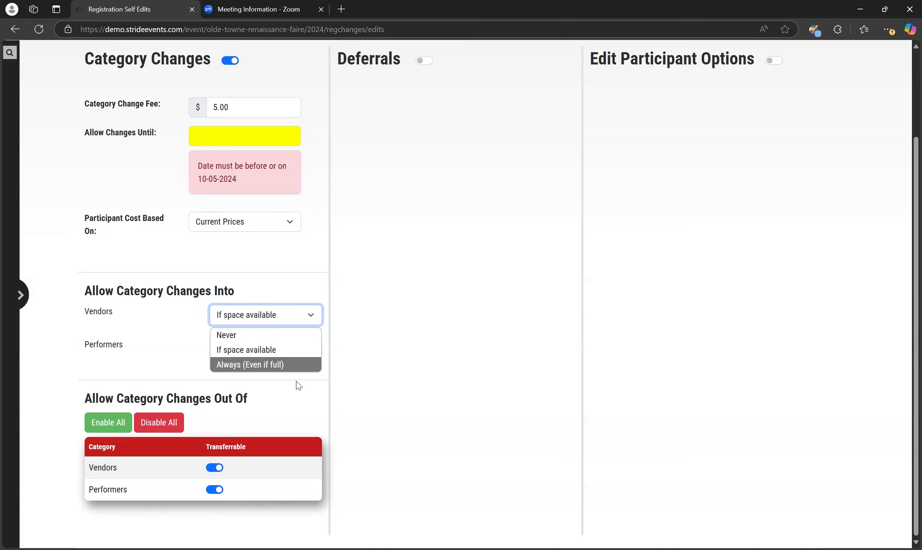
left_click(253, 357)
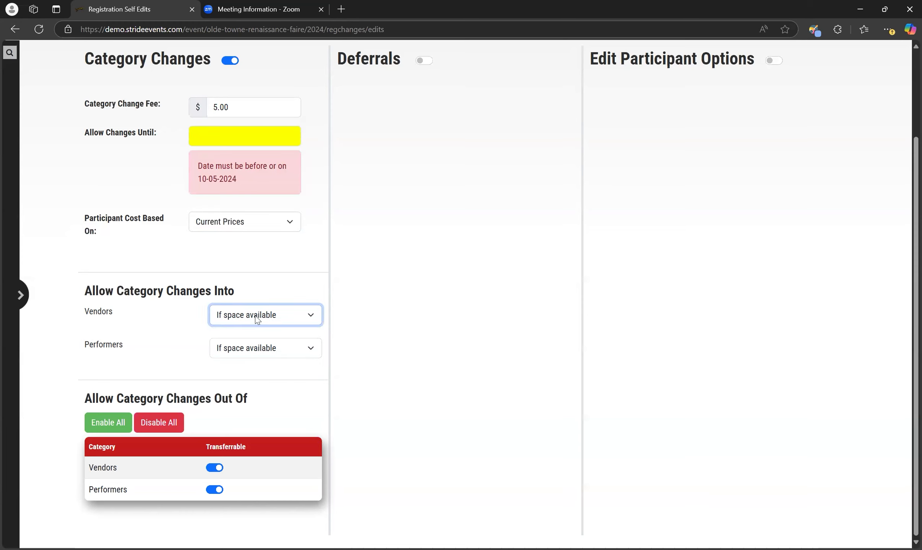
left_click(258, 318)
left_click(255, 336)
left_click(299, 355)
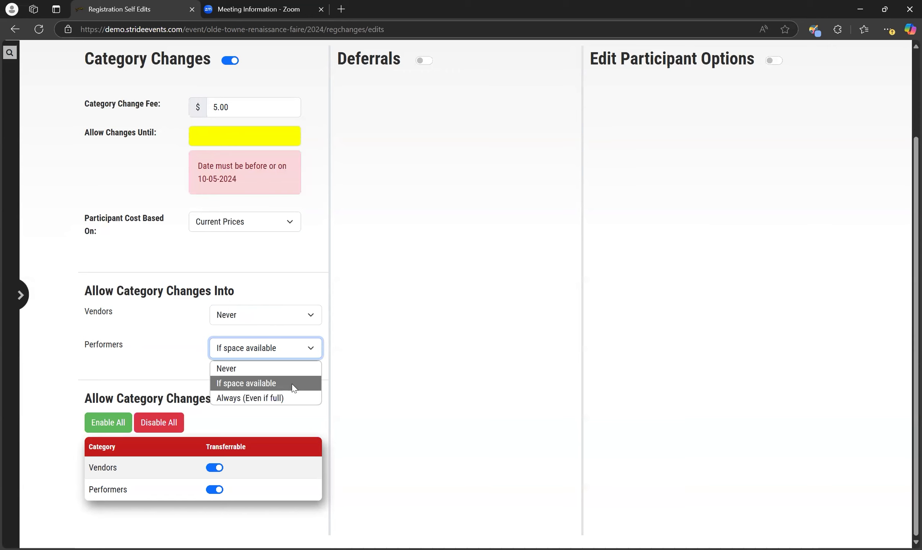
left_click(292, 384)
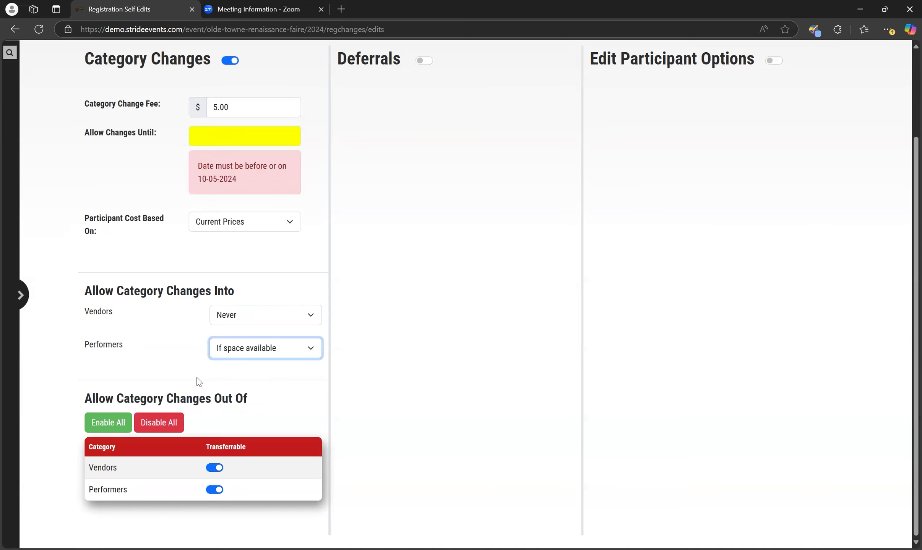
Try disallowing category changes out of Vendors, and allow them again
scroll(199, 382, "up", 3)
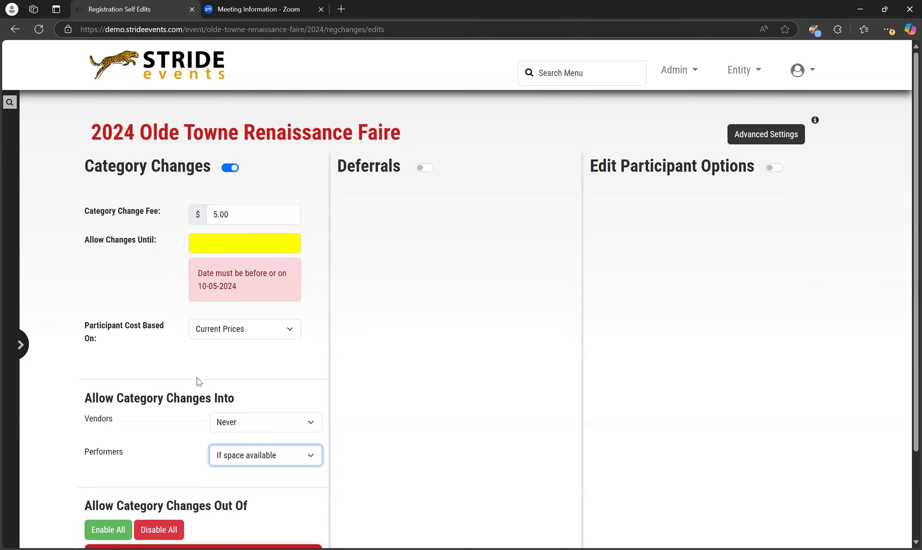
scroll(199, 382, "down", 1)
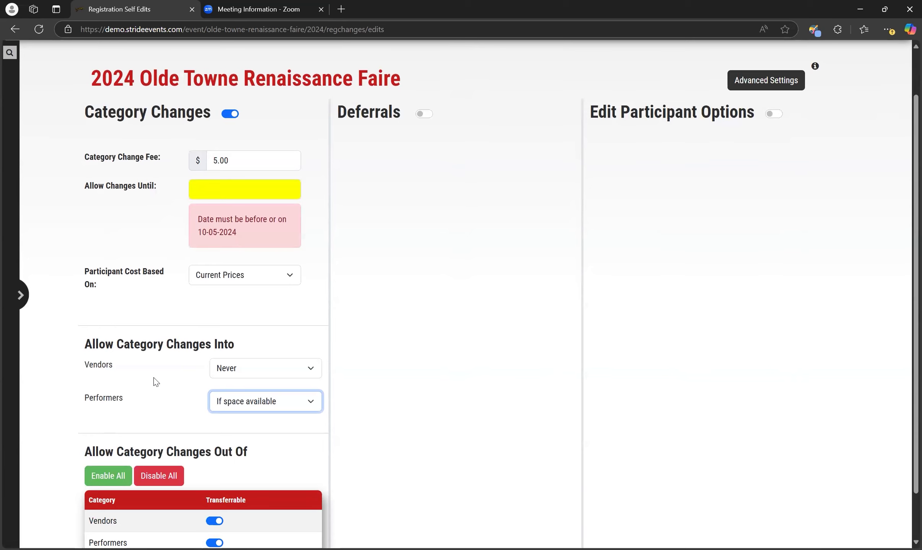
scroll(155, 382, "down", 1)
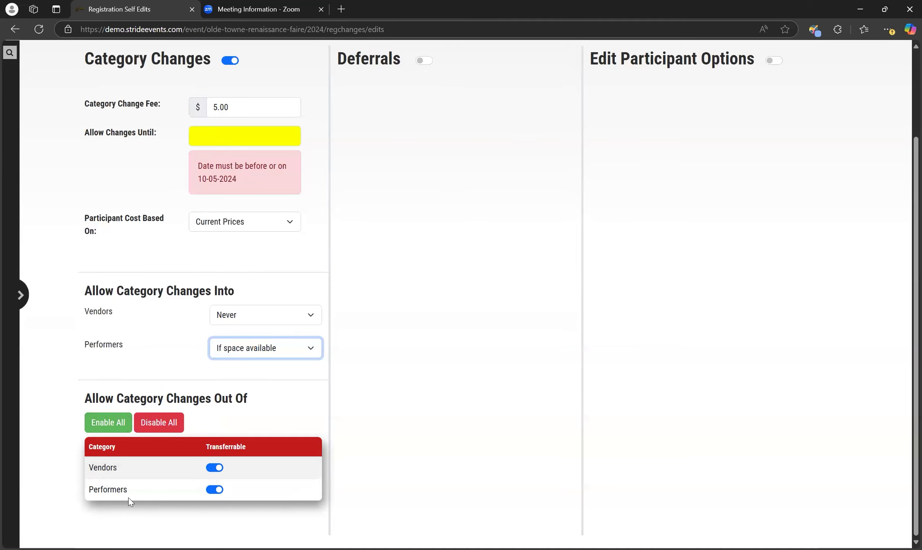
left_click(213, 470)
left_click(222, 468)
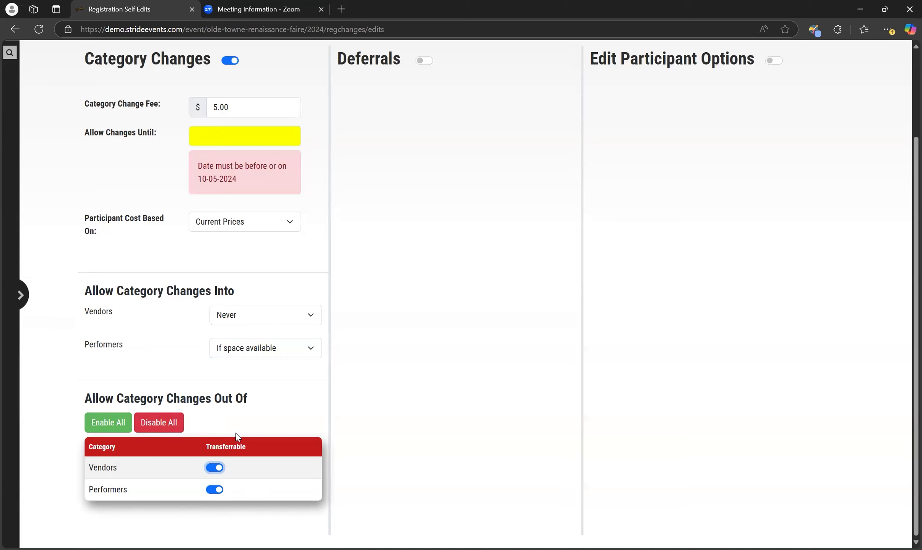
Turn off Category Changes and turn on Deferrals to show the deferral settings
left_click(224, 61)
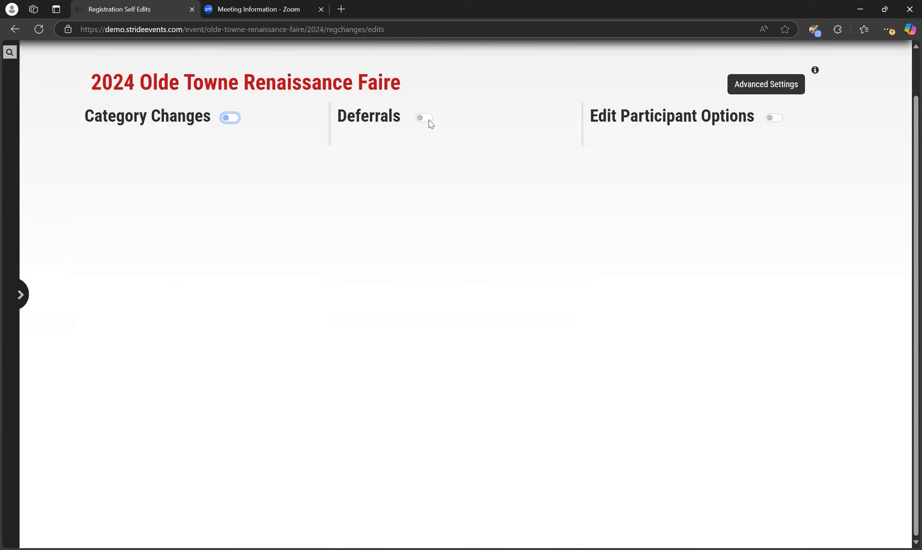
key("Tab")
key("space")
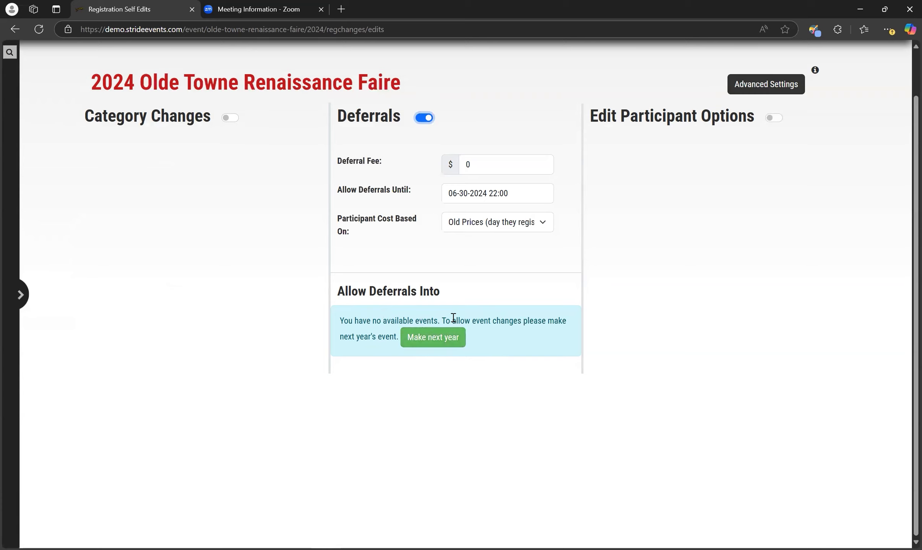
Enable Allow Multi Transfers/Deferrals in the advanced self-edit options
left_click(766, 91)
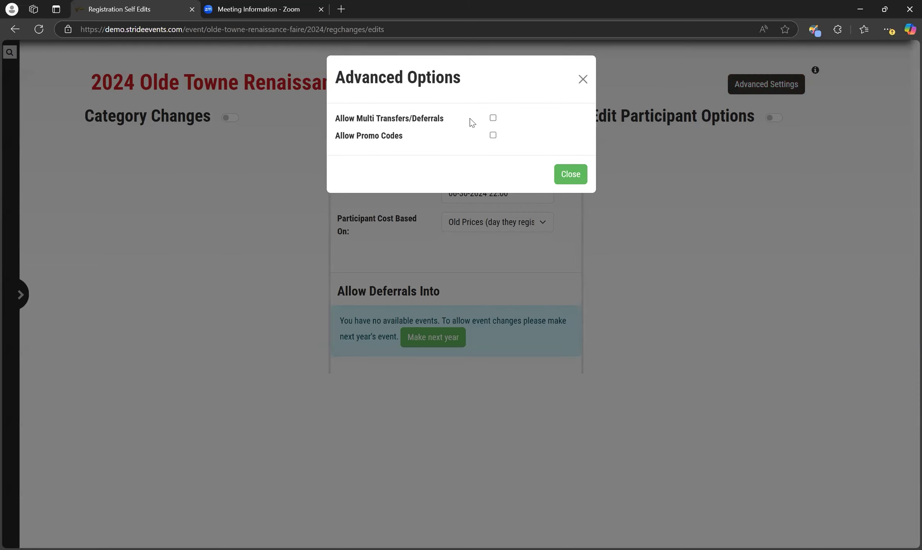
left_click(493, 118)
left_click(569, 175)
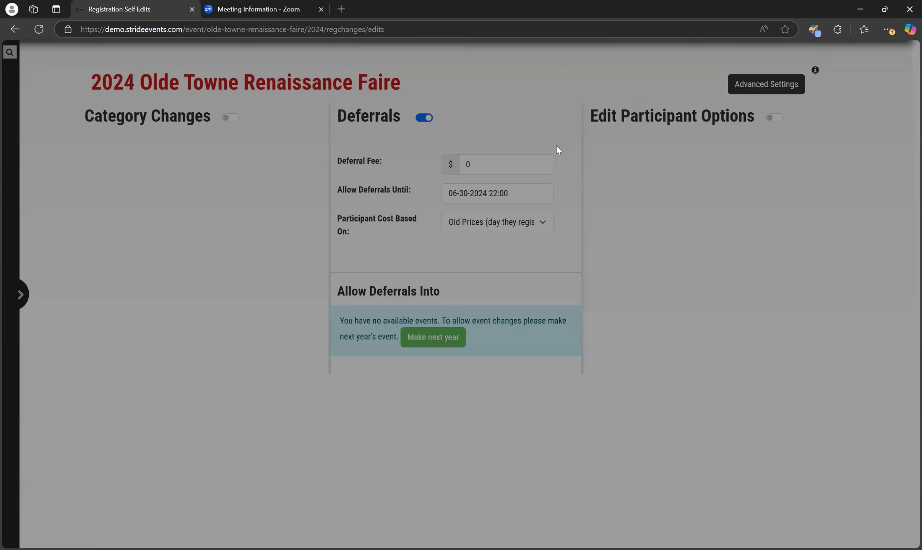
Turn off Deferrals and turn on Edit Participant Options
left_click(424, 119)
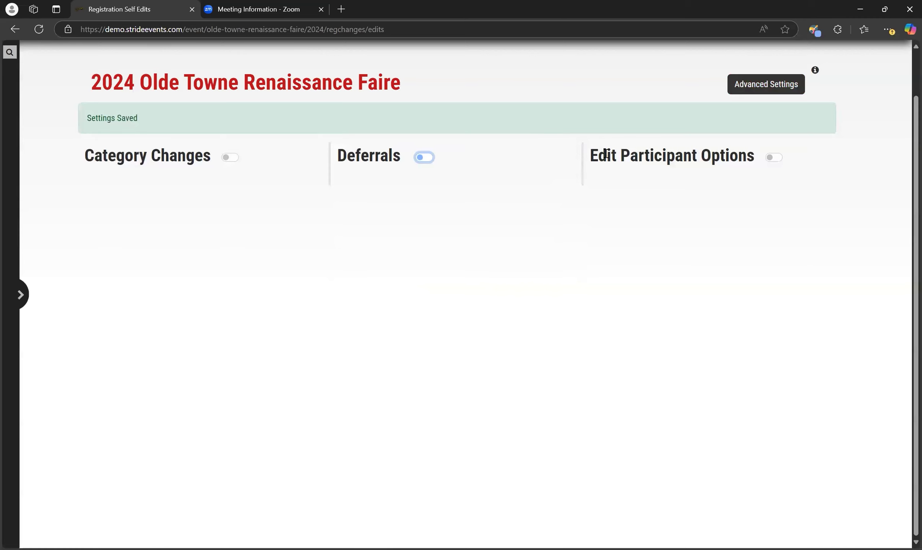
left_click(776, 160)
scroll(860, 213, "down", 2)
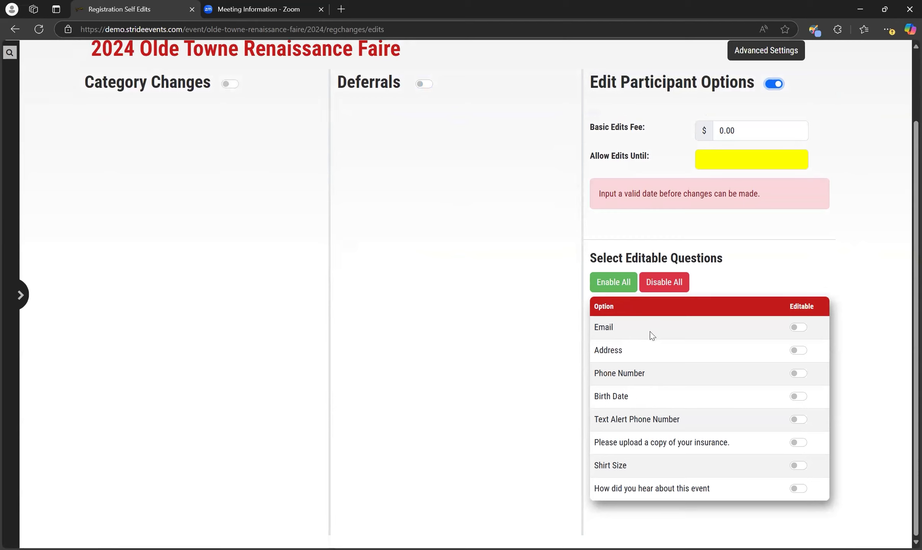
Make the Email, Address, Phone Number and Shirt Size questions editable by participants
left_click(804, 328)
left_click(804, 351)
left_click(798, 375)
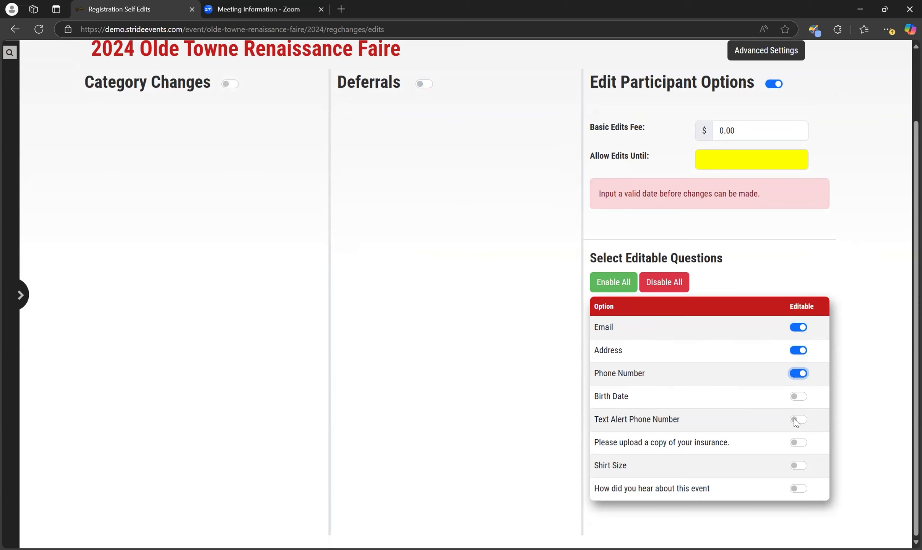
left_click(804, 469)
Check the basic edits fee and edit deadline fields, and turn off Edit Participant Options
left_click_drag(603, 126, 644, 132)
left_click(743, 129)
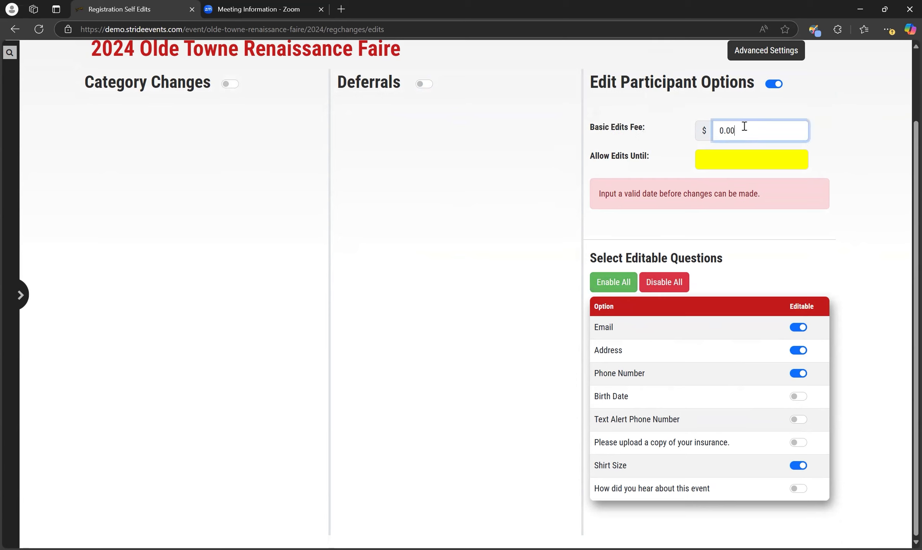
left_click(719, 161)
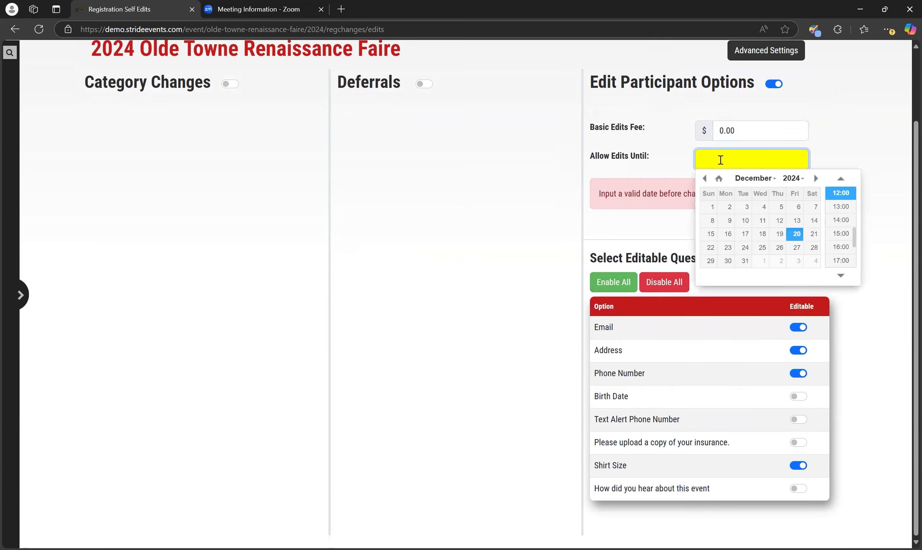
left_click(843, 151)
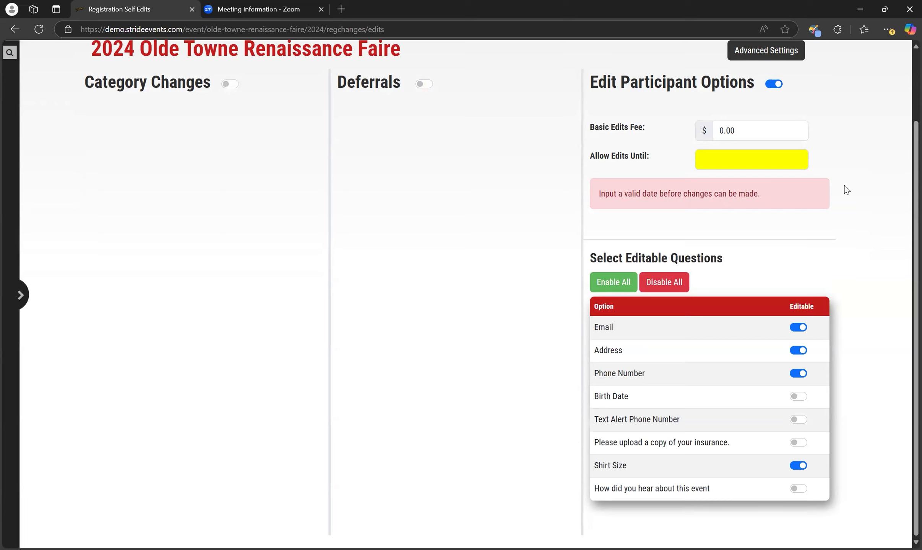
left_click(774, 83)
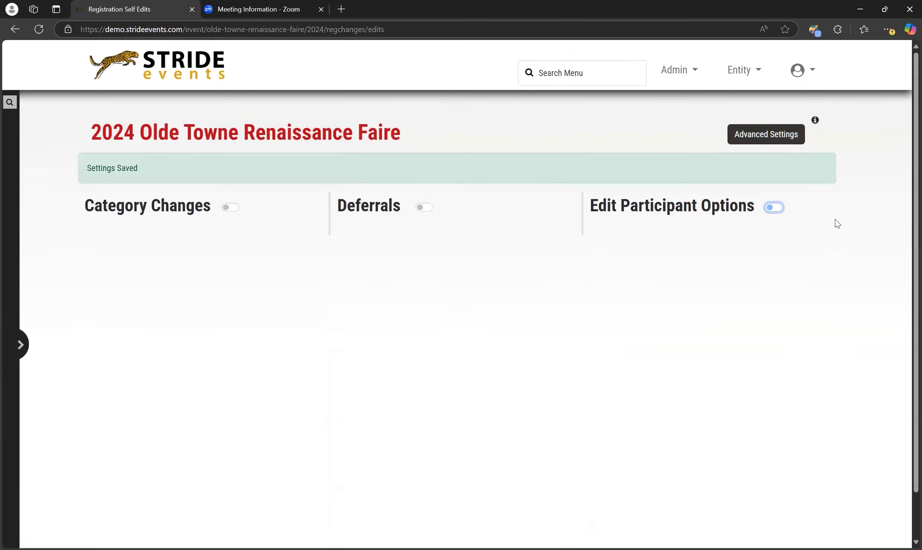